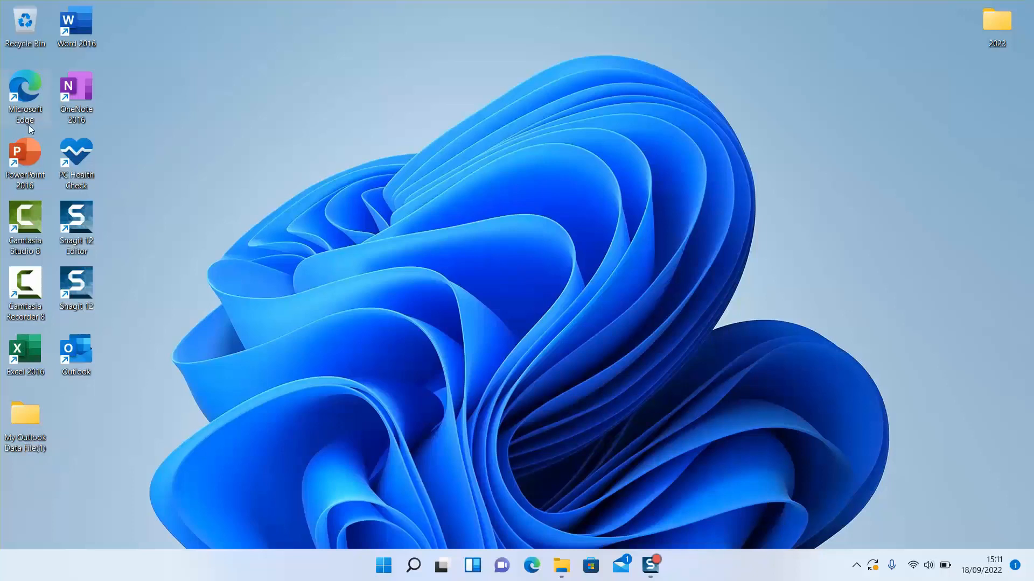
# Open Microsoft Edge and search the web for download windows 11
pyautogui.doubleClick(20, 111)
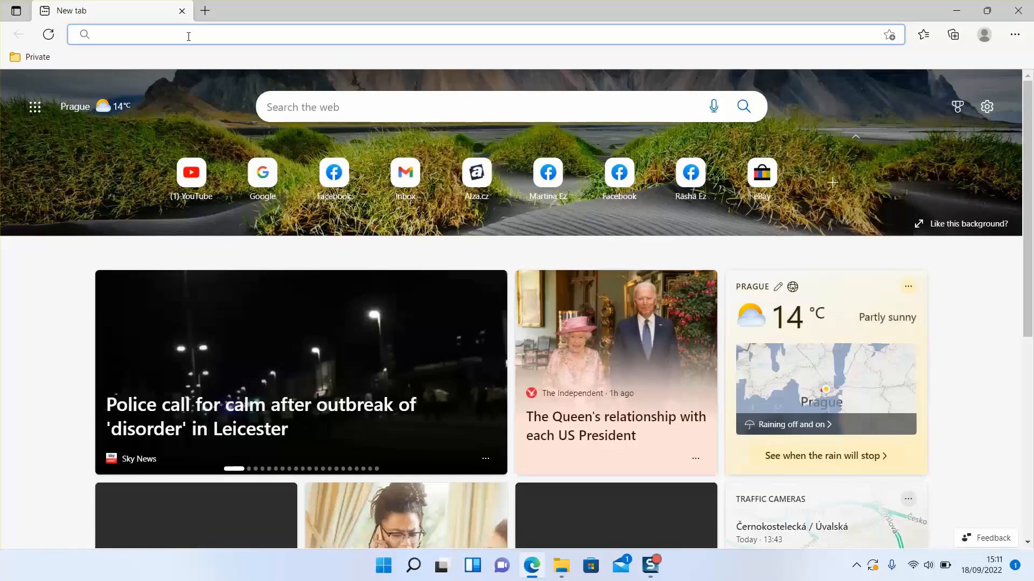
pyautogui.click(188, 35)
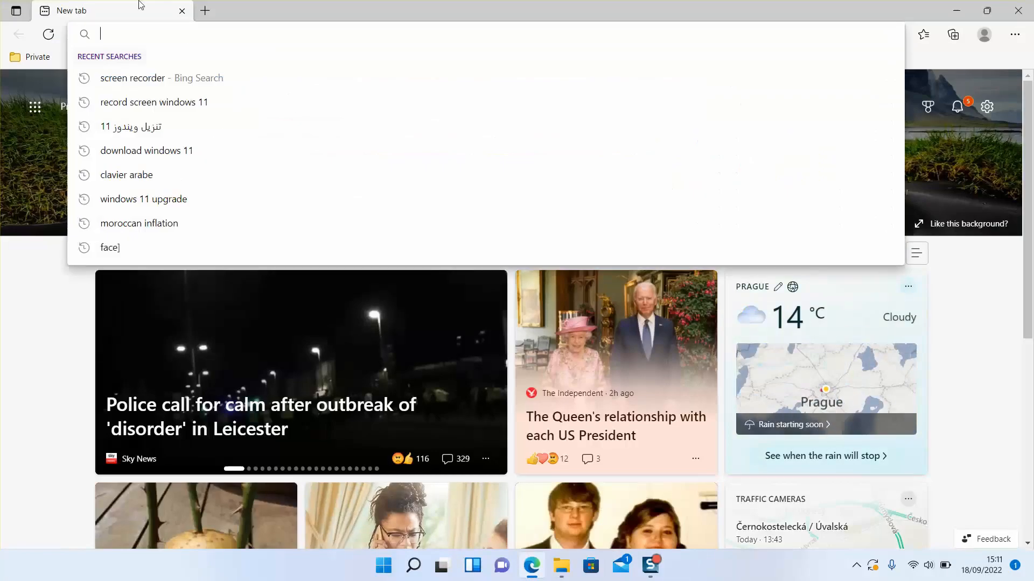
pyautogui.write('dow')
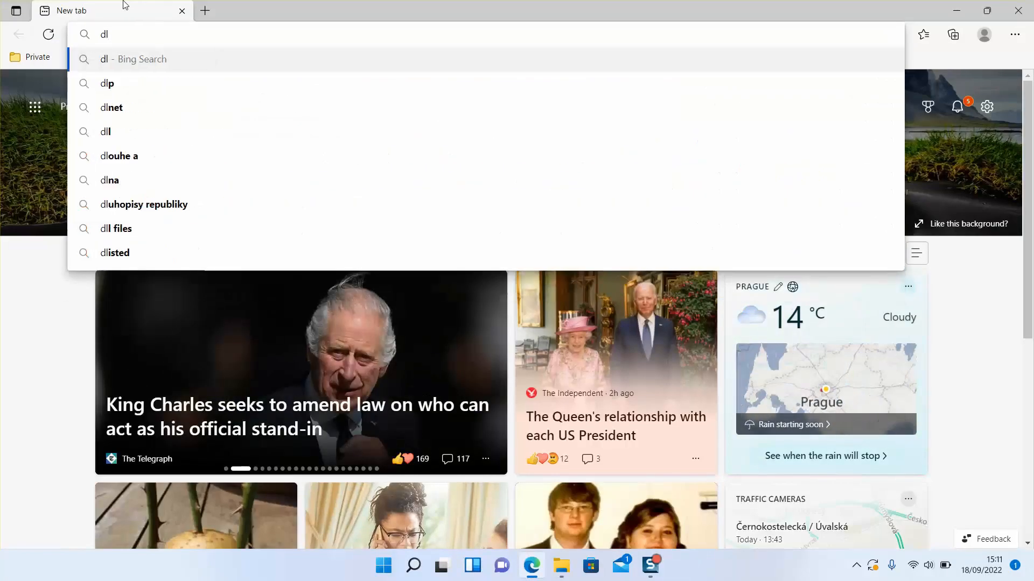
pyautogui.write('nload w')
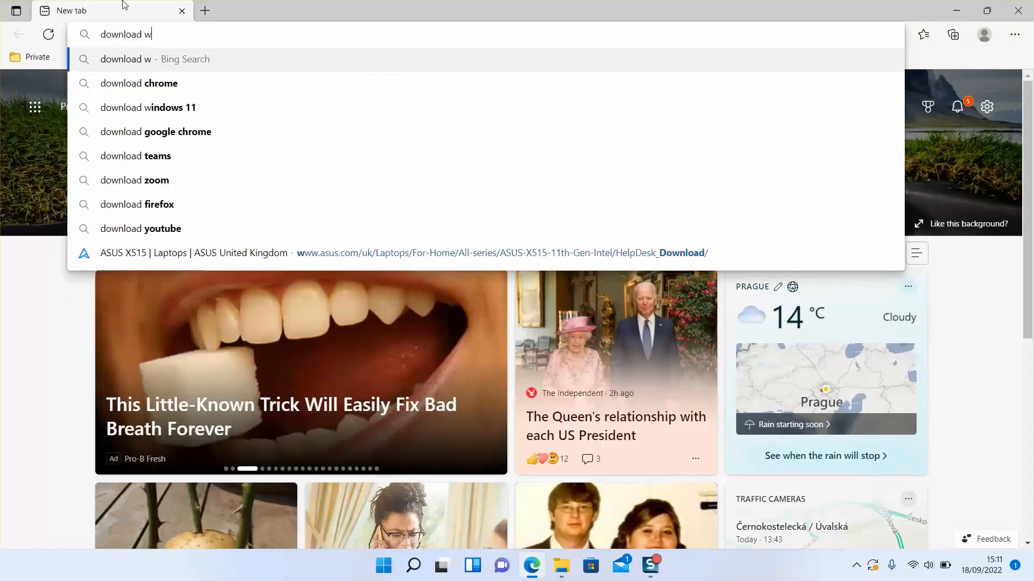
pyautogui.write('indows 11')
pyautogui.press('Return')
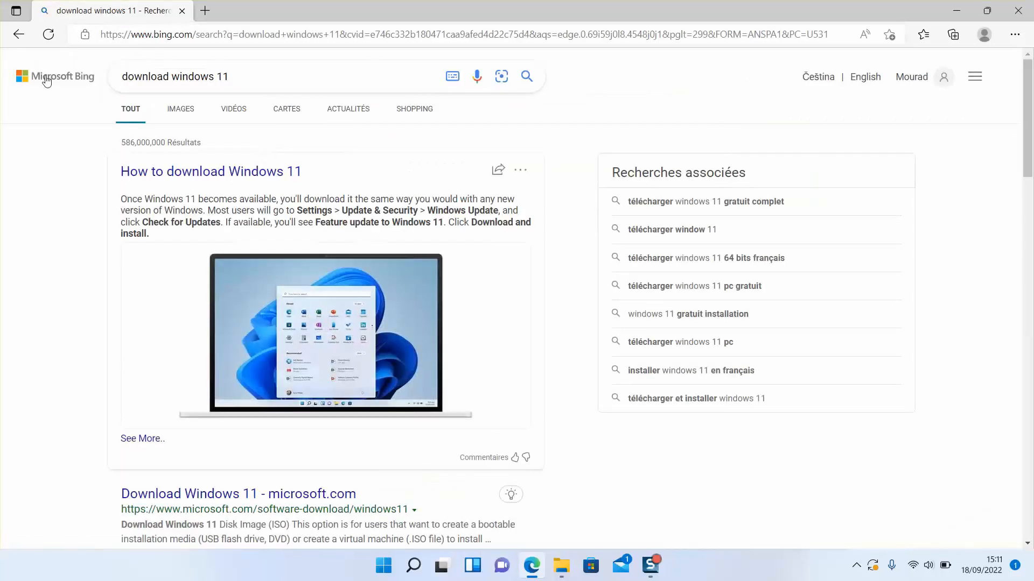
# Open the Download Windows 11 - microsoft.com result
pyautogui.scroll(-3, 23, 198)
pyautogui.scroll(-3, 22, 197)
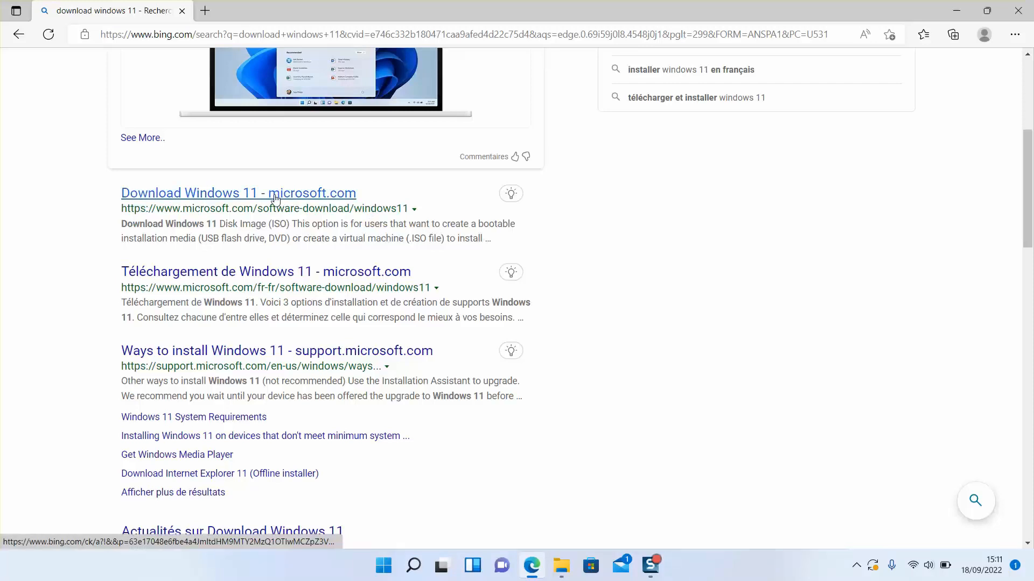
pyautogui.click(249, 195)
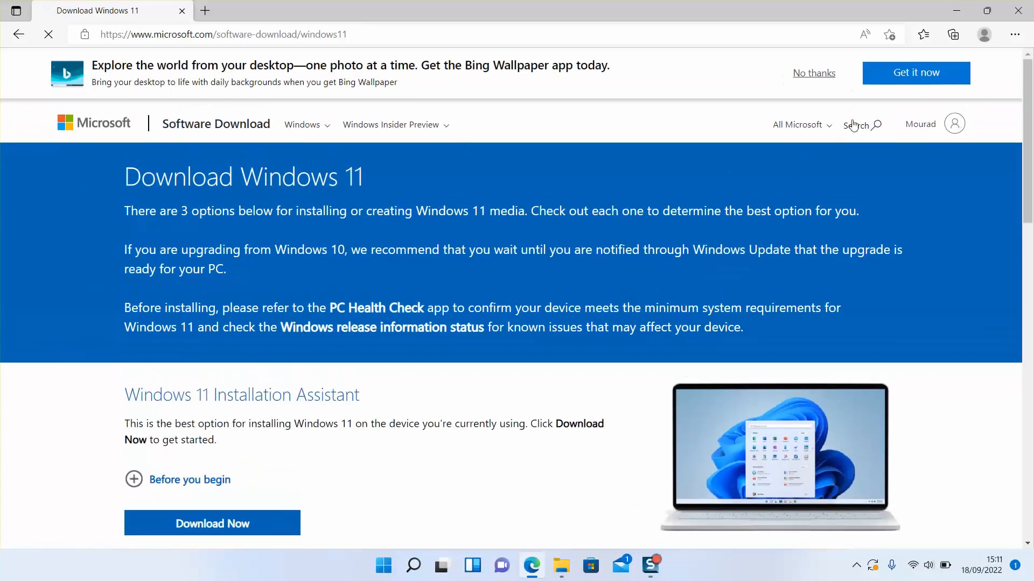
# Dismiss the wallpaper banner and examine the Windows 11 Installation Assistant section of the download page
pyautogui.click(813, 73)
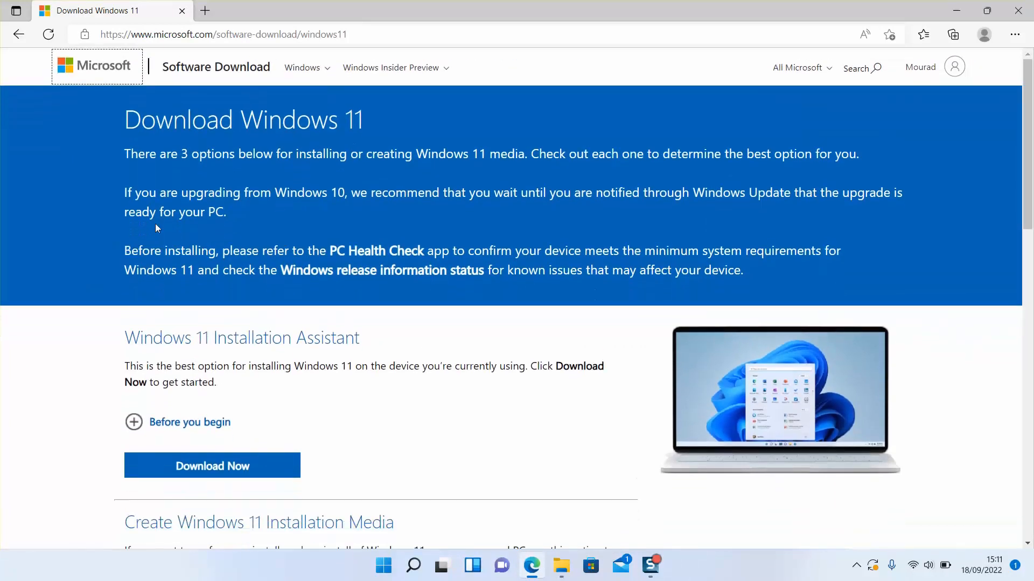
pyautogui.scroll(-4, 155, 224)
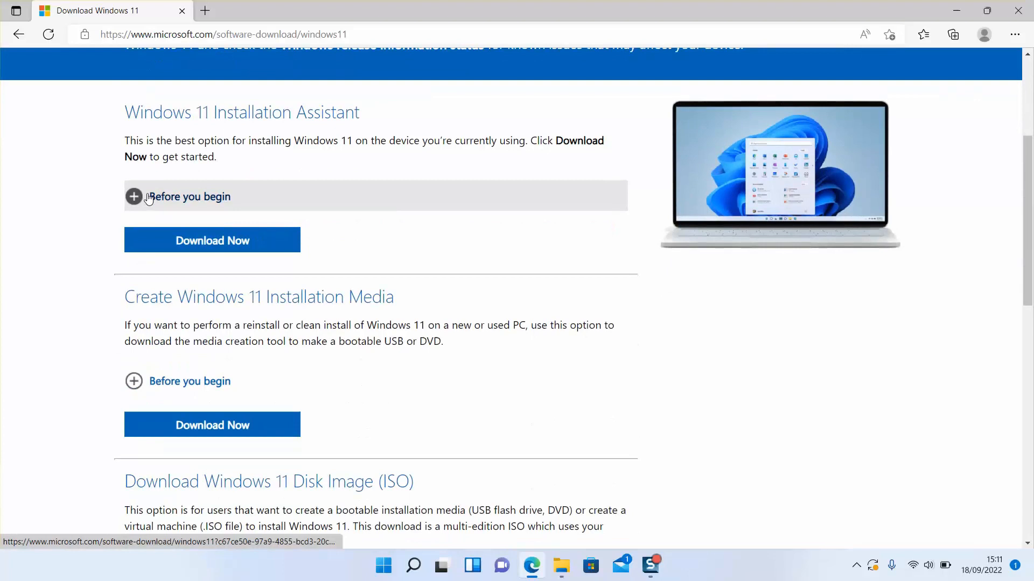
pyautogui.scroll(-2, 148, 197)
pyautogui.scroll(3, 147, 196)
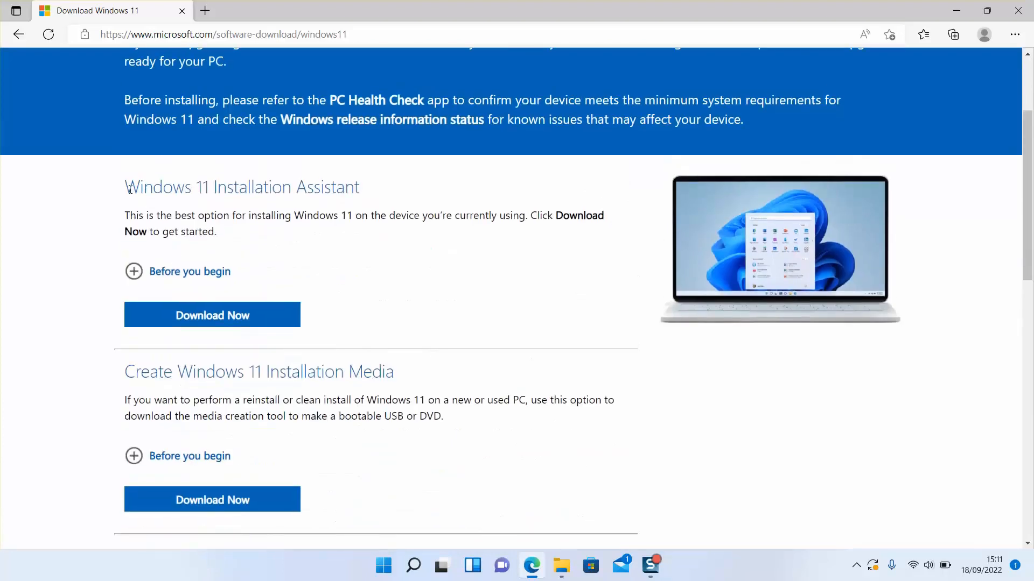
pyautogui.moveTo(164, 192); pyautogui.dragTo(373, 200)
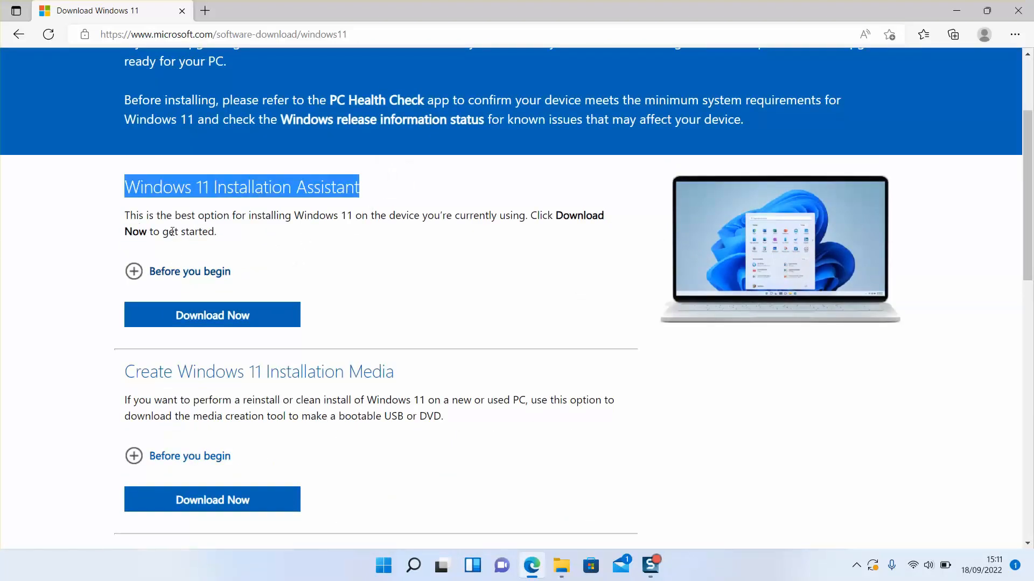
# Choose Windows 11 (multi-edition ISO) in the Disk Image download selector
pyautogui.scroll(-2, 129, 269)
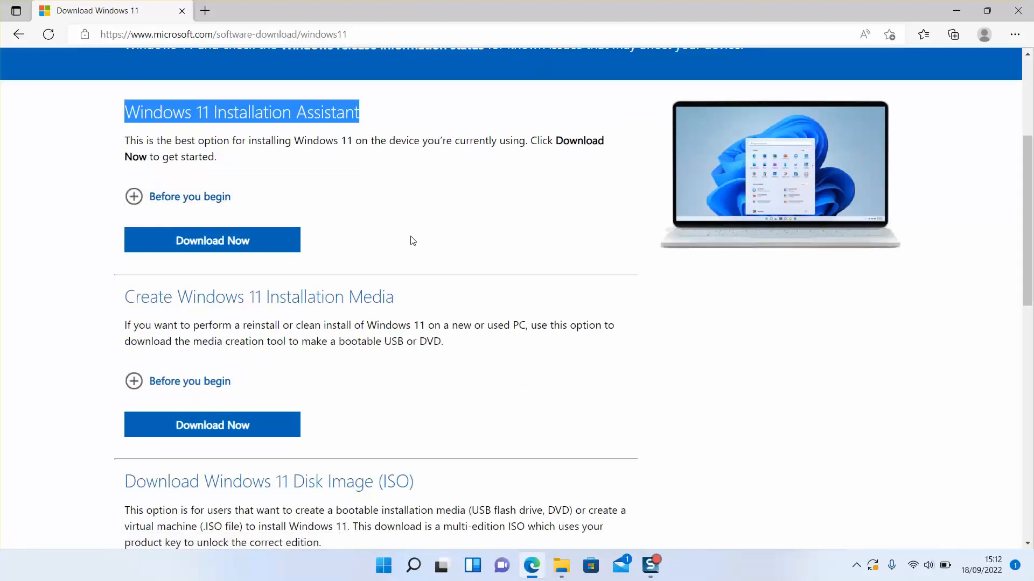
pyautogui.scroll(-2, 416, 247)
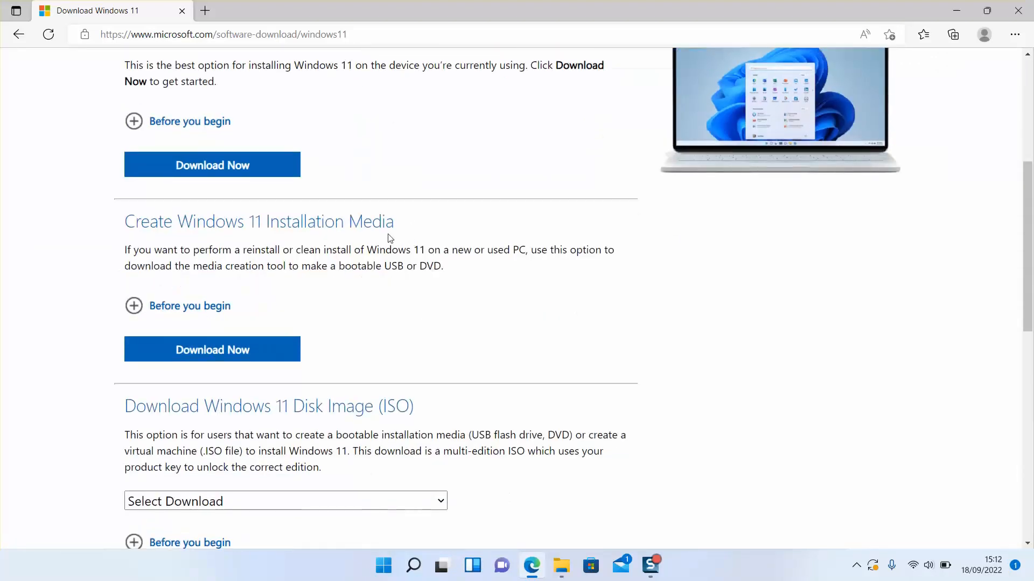
pyautogui.scroll(-2, 390, 238)
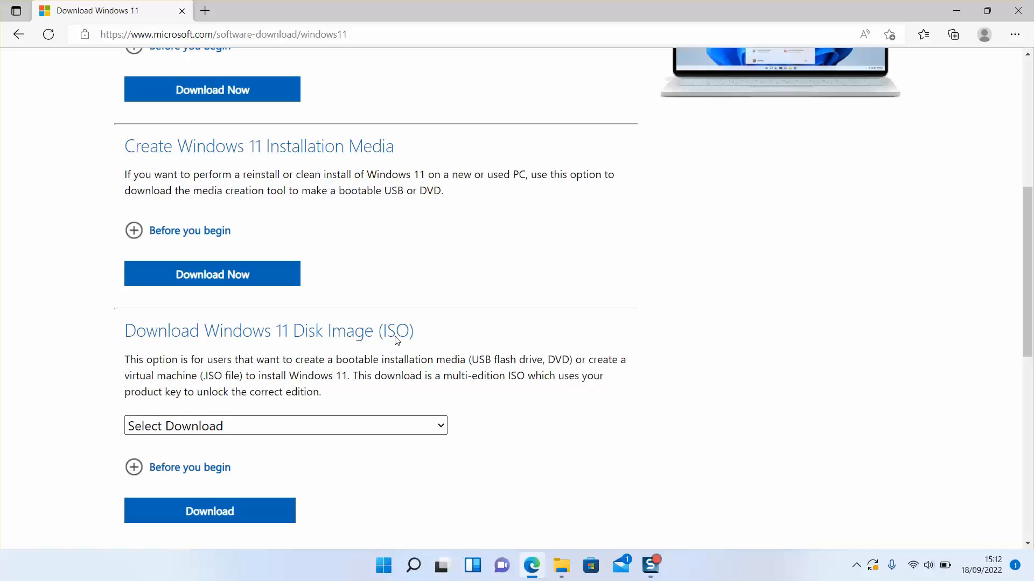
pyautogui.click(401, 430)
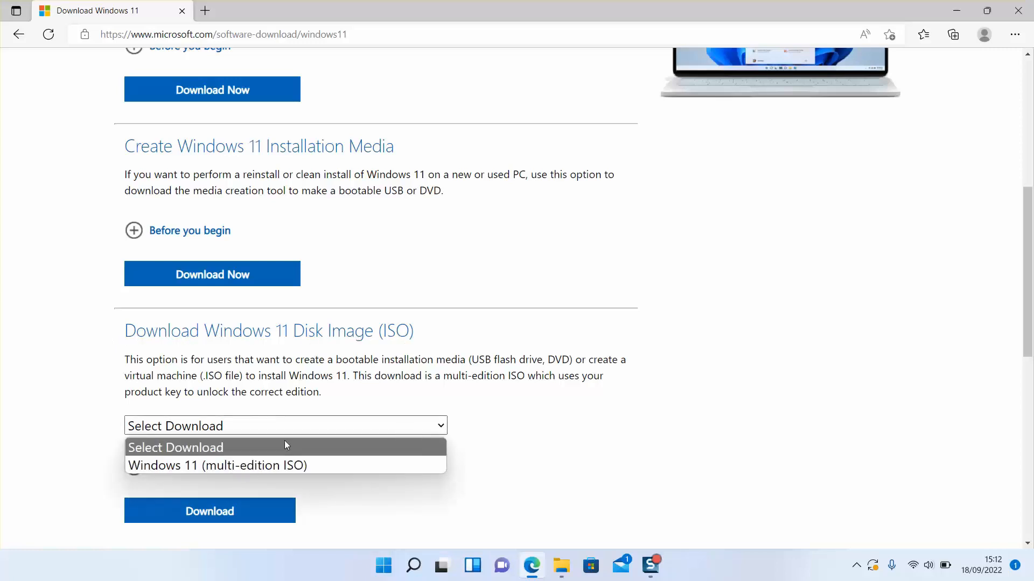
pyautogui.click(157, 468)
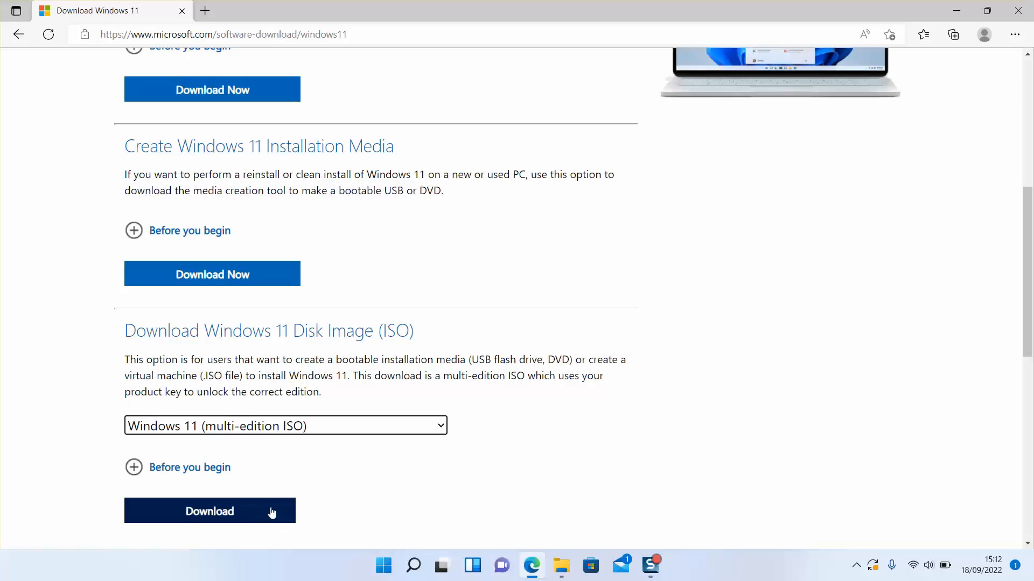
# Download the media creation tool, saving MediaCreationToolW11 to the ESD-ISO (H:) drive and replacing the existing file
pyautogui.click(208, 279)
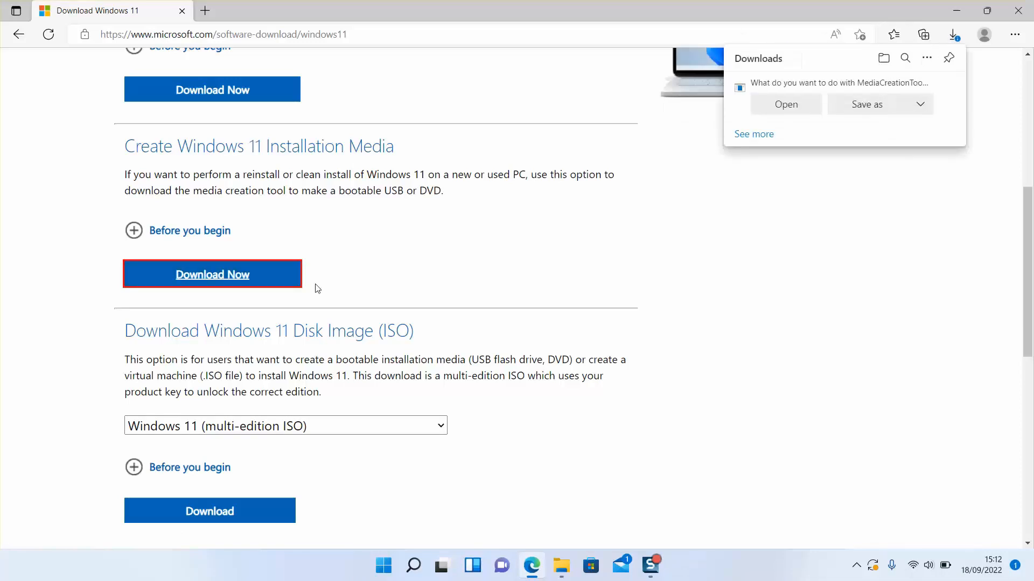
pyautogui.click(918, 107)
pyautogui.click(871, 106)
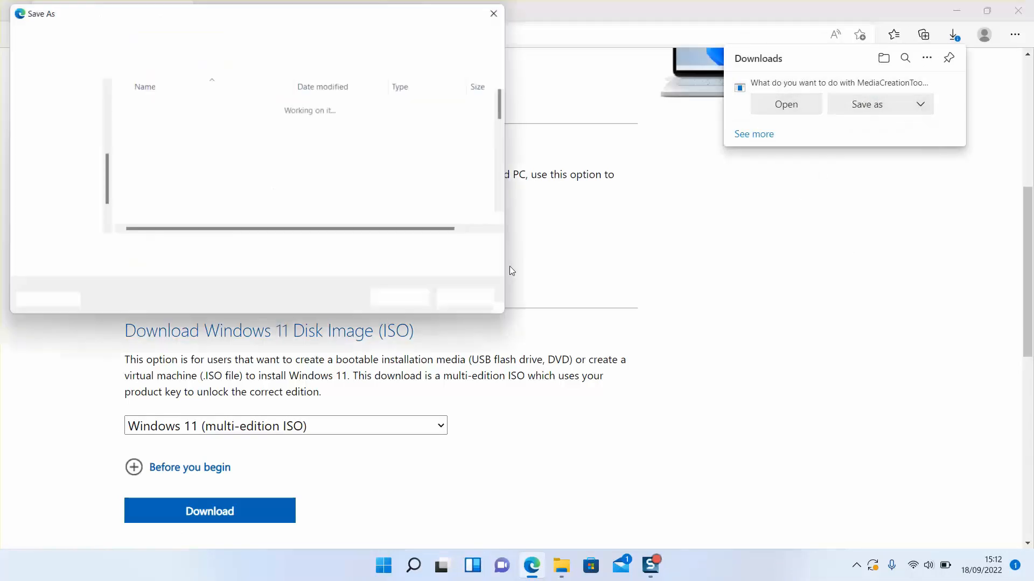
pyautogui.scroll(-2, 33, 186)
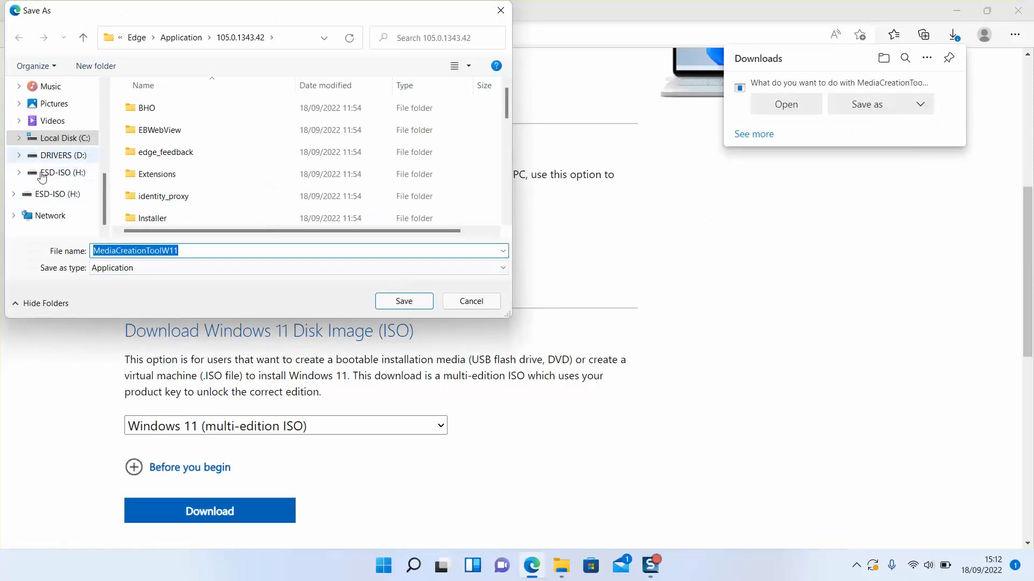
pyautogui.click(52, 173)
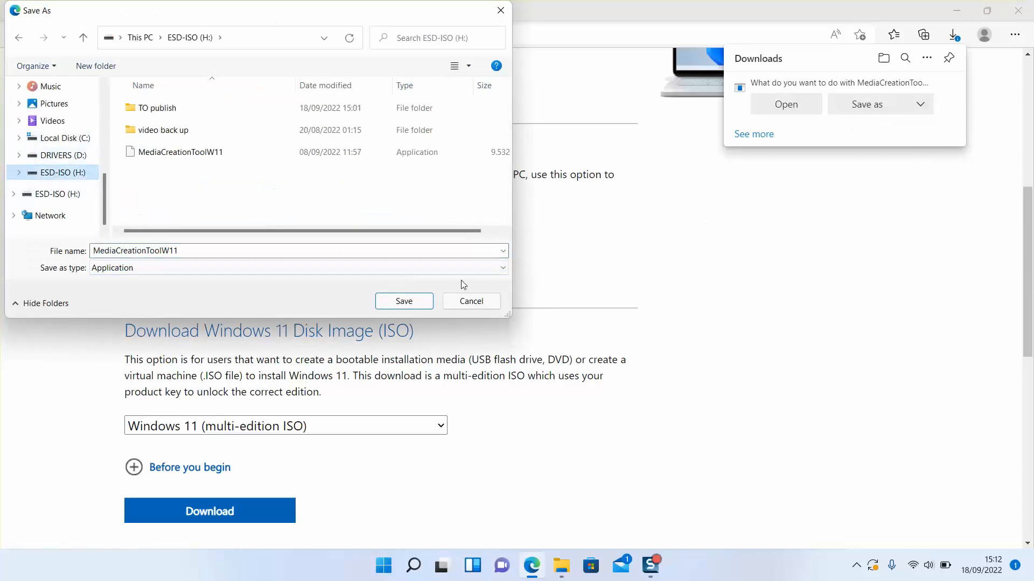
pyautogui.click(422, 301)
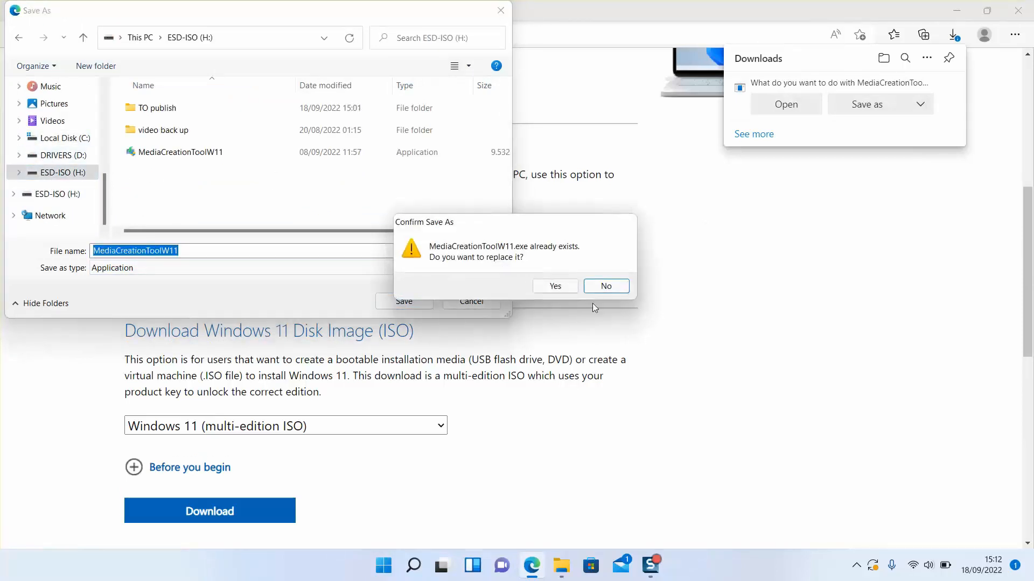
pyautogui.click(556, 287)
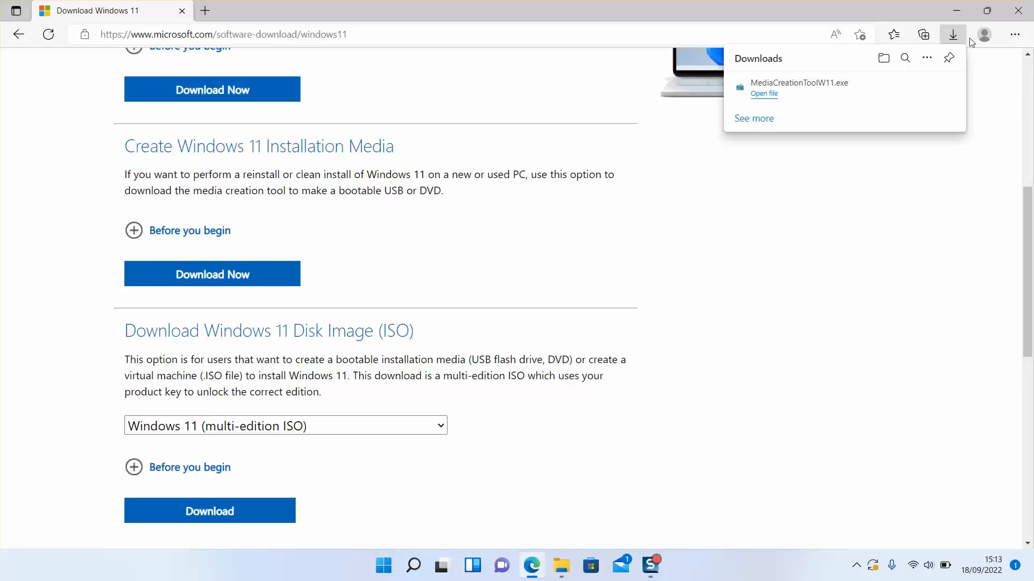
# Minimize the browser and accept the license terms in Windows 11 Setup
pyautogui.click(900, 7)
pyautogui.click(956, 10)
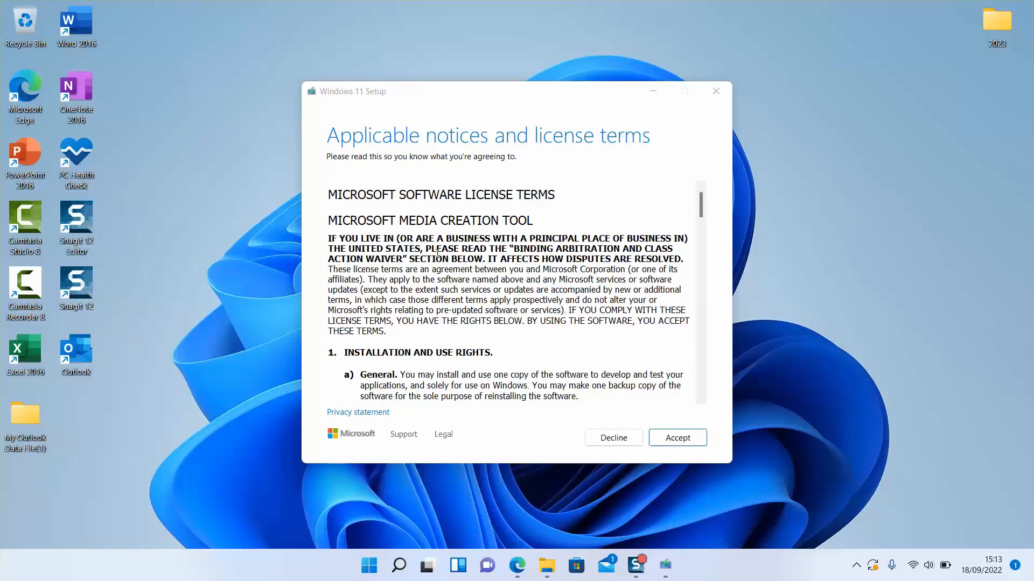
pyautogui.scroll(-20, 431, 248)
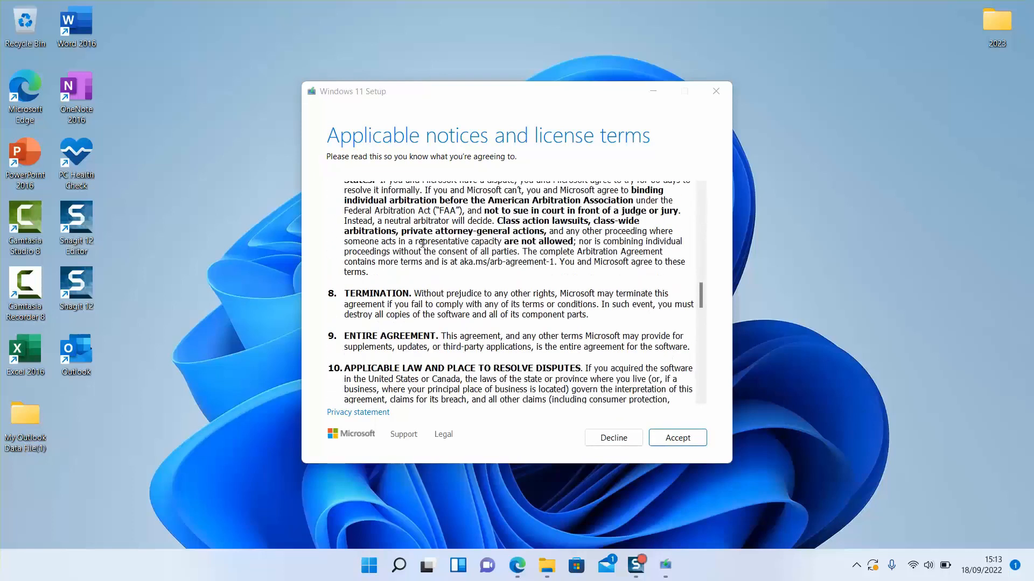
pyautogui.scroll(-15, 422, 243)
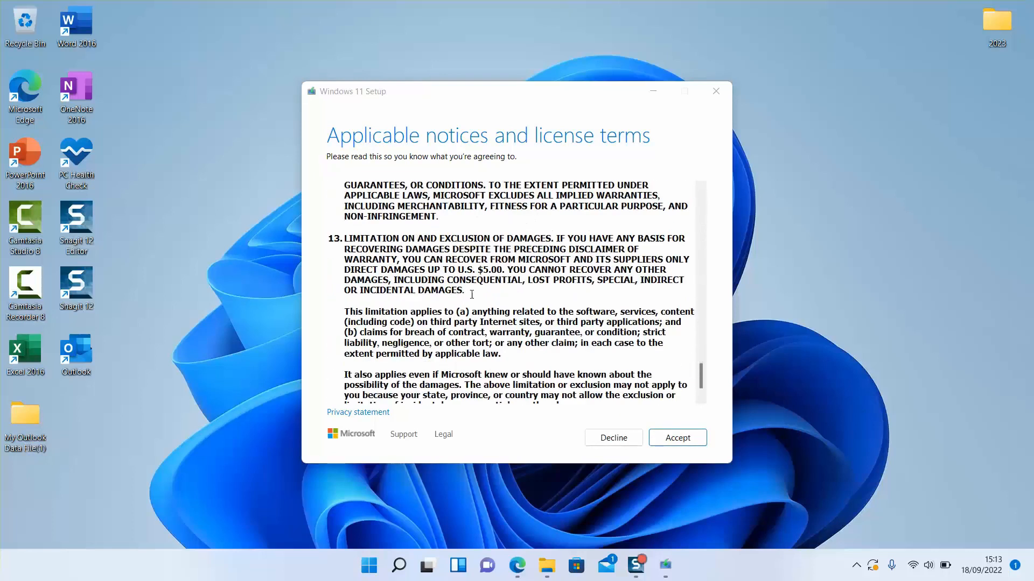
pyautogui.click(679, 438)
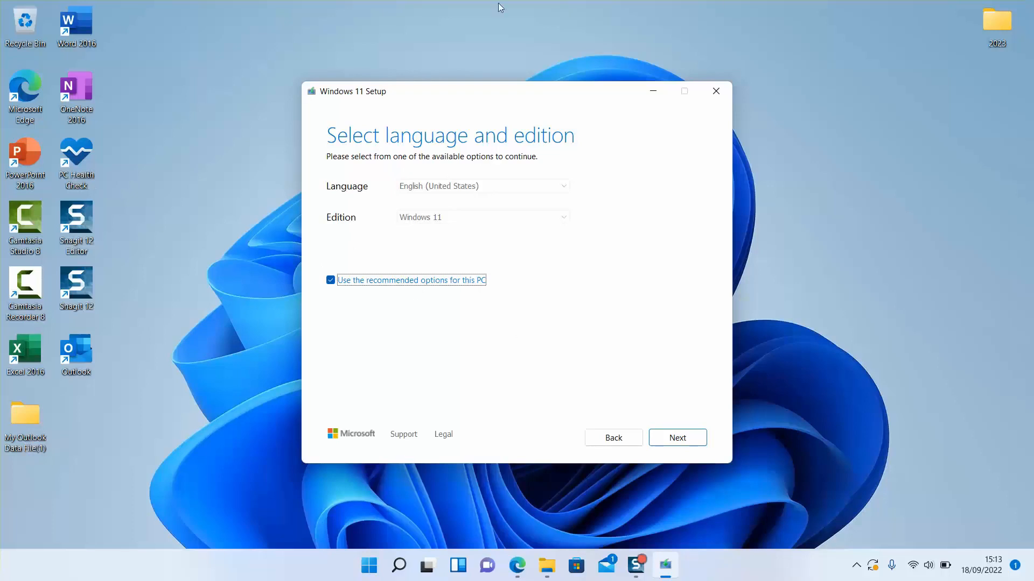
# Turn off the recommended options, set the language to français (France) with edition Windows 11, and continue
pyautogui.click(330, 281)
pyautogui.click(431, 187)
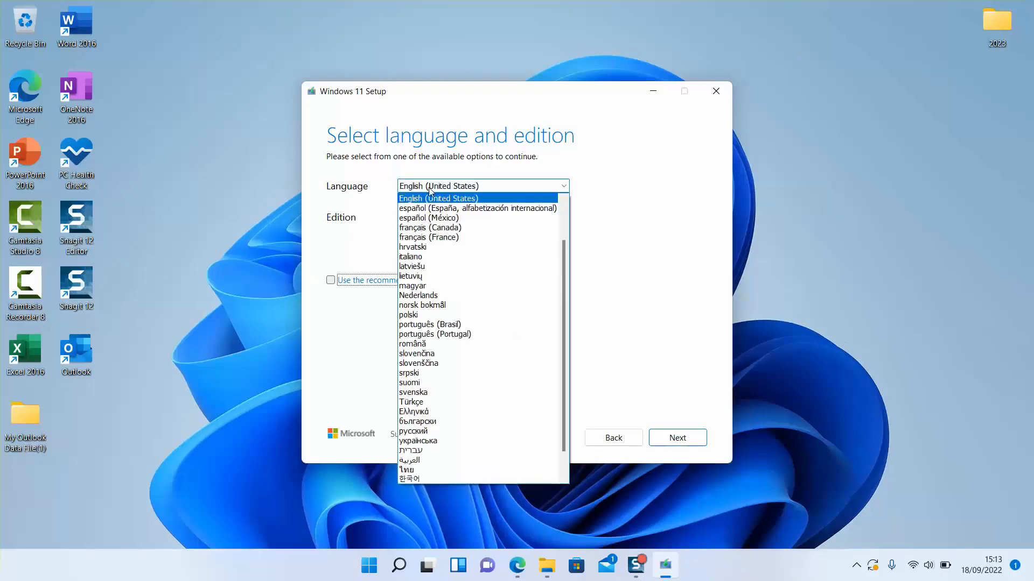
pyautogui.click(433, 237)
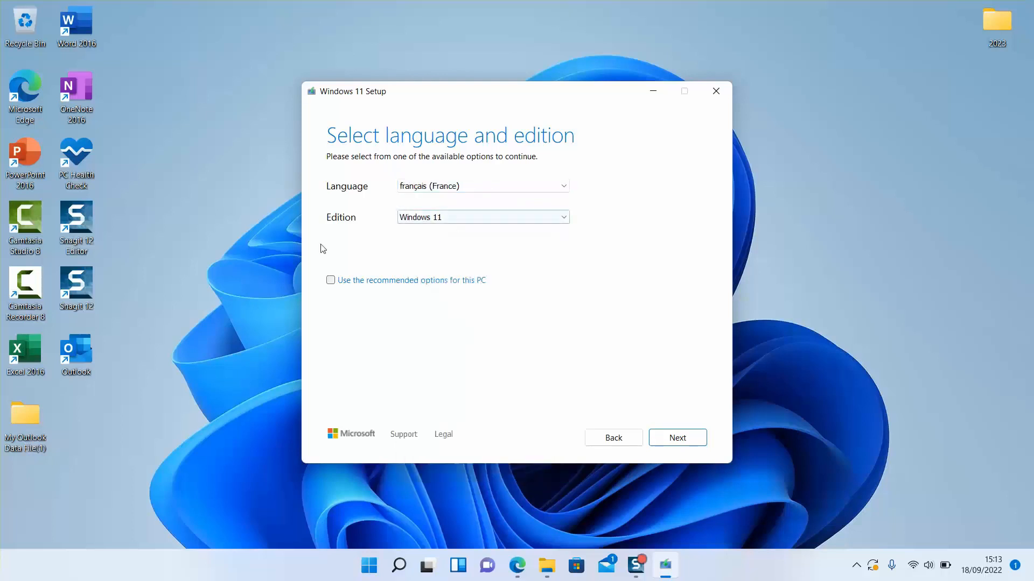
pyautogui.click(428, 218)
pyautogui.click(429, 220)
pyautogui.click(682, 439)
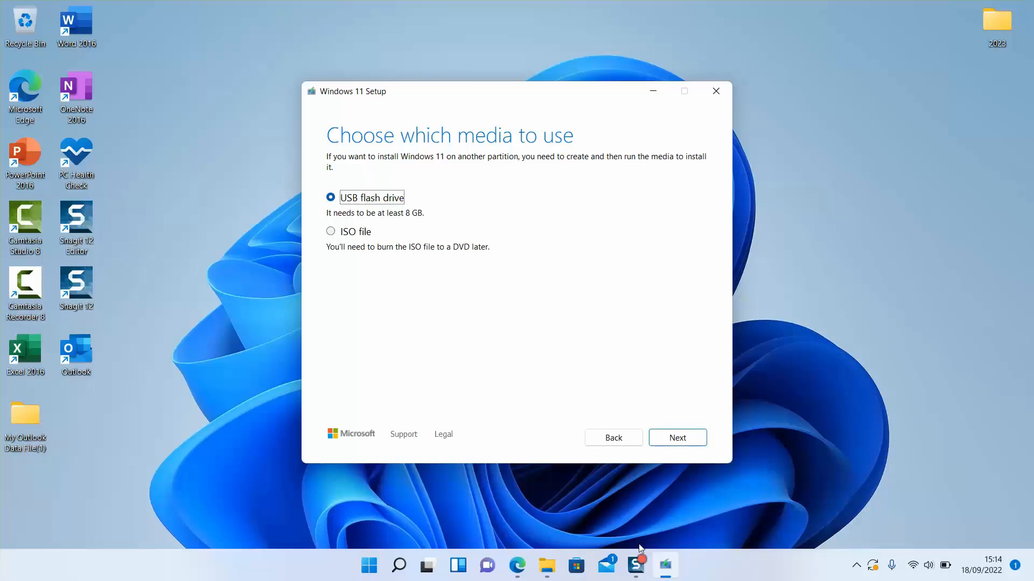
# Continue with USB flash drive as the installation media
pyautogui.click(646, 562)
pyautogui.click(667, 437)
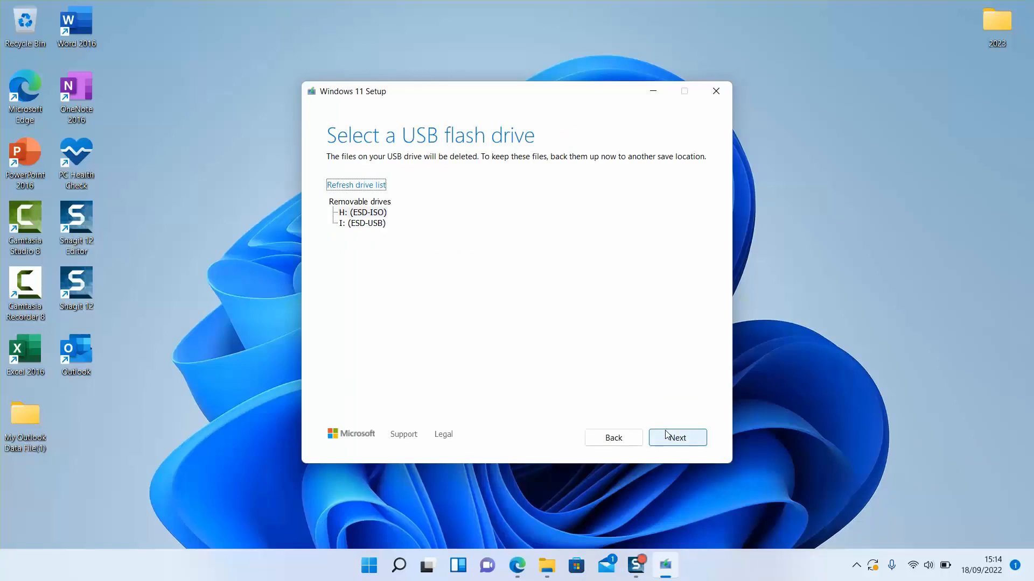
# Check the drives in File Explorer, then select I: (ESD-USB) as the target USB flash drive
pyautogui.press('super+e')
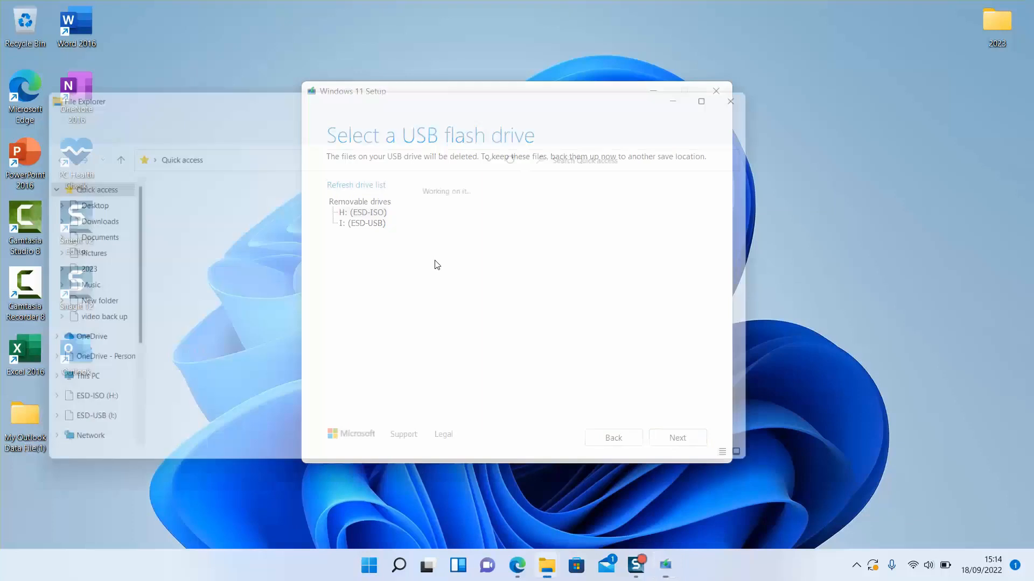
pyautogui.click(59, 392)
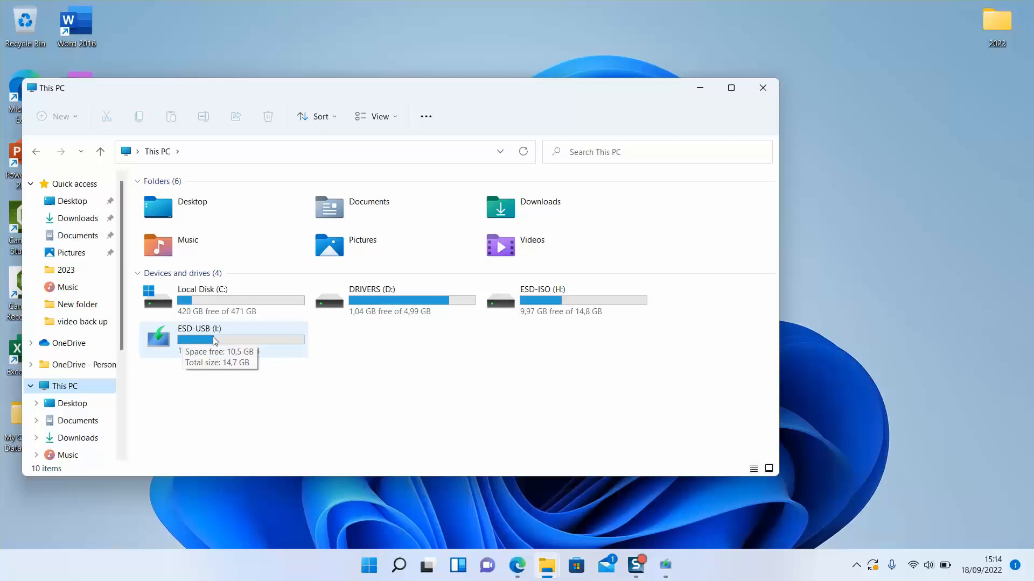
pyautogui.click(701, 91)
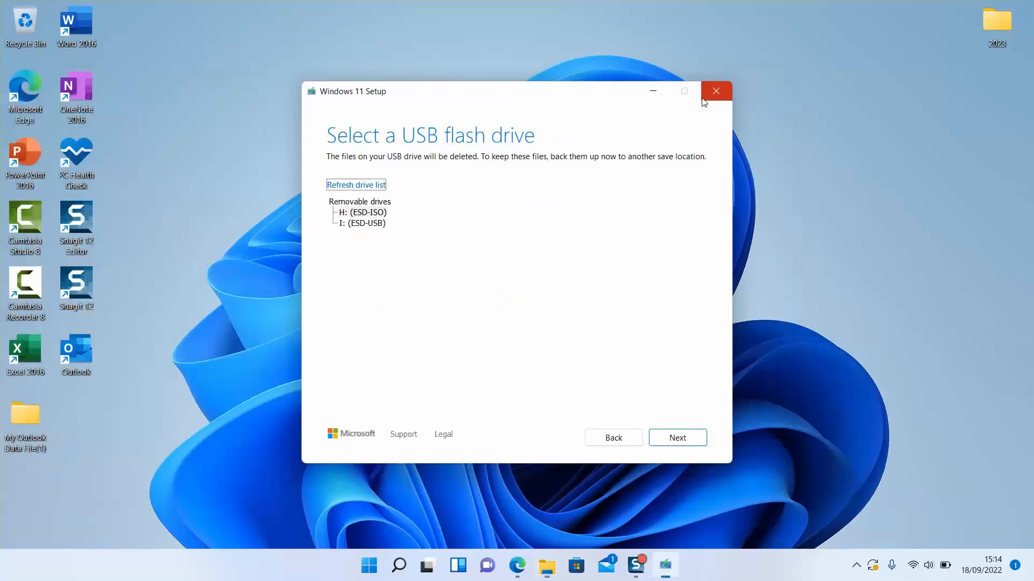
pyautogui.click(379, 225)
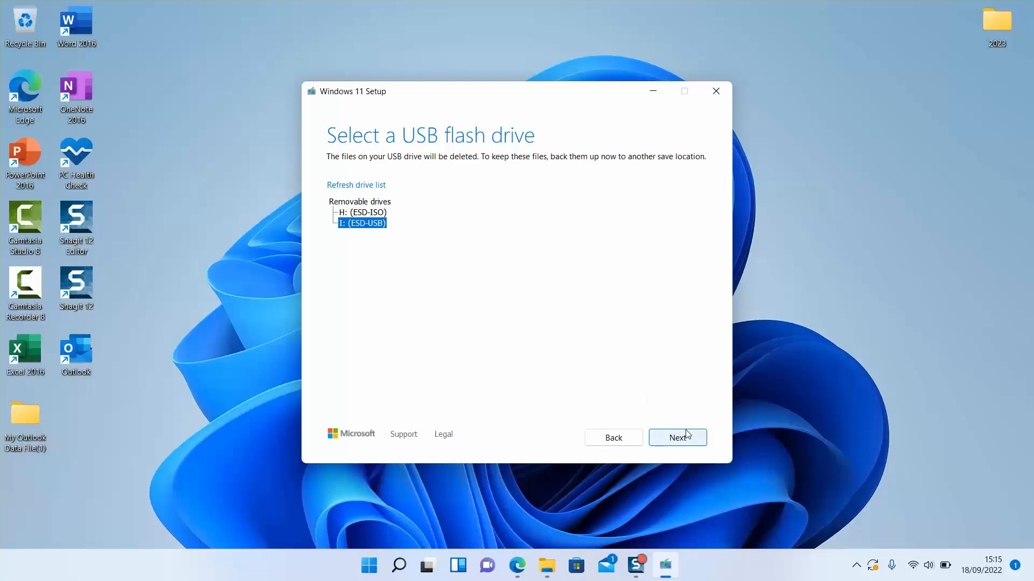
# Start creating the installation media on the selected USB drive and finish Setup once it is ready
pyautogui.click(677, 438)
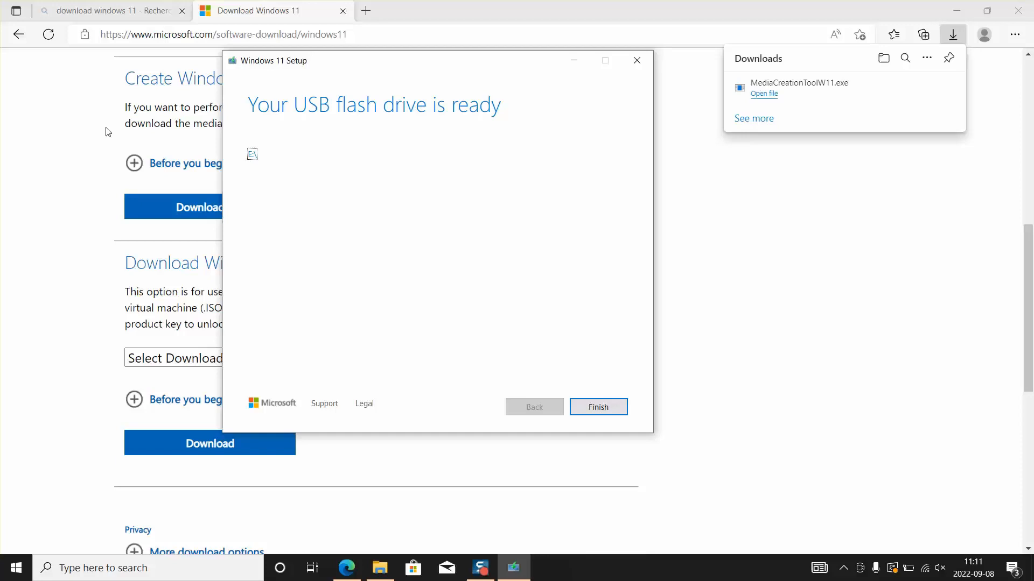
pyautogui.click(599, 407)
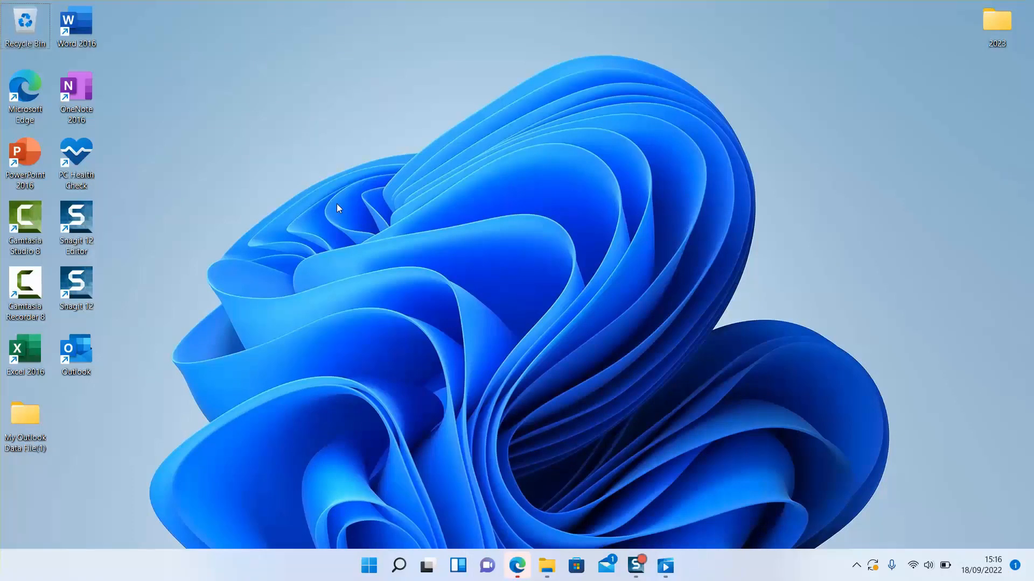
# Open the ESD-USB (I:) drive in File Explorer, run its setup application, and minimize the Explorer window
pyautogui.press('super+e')
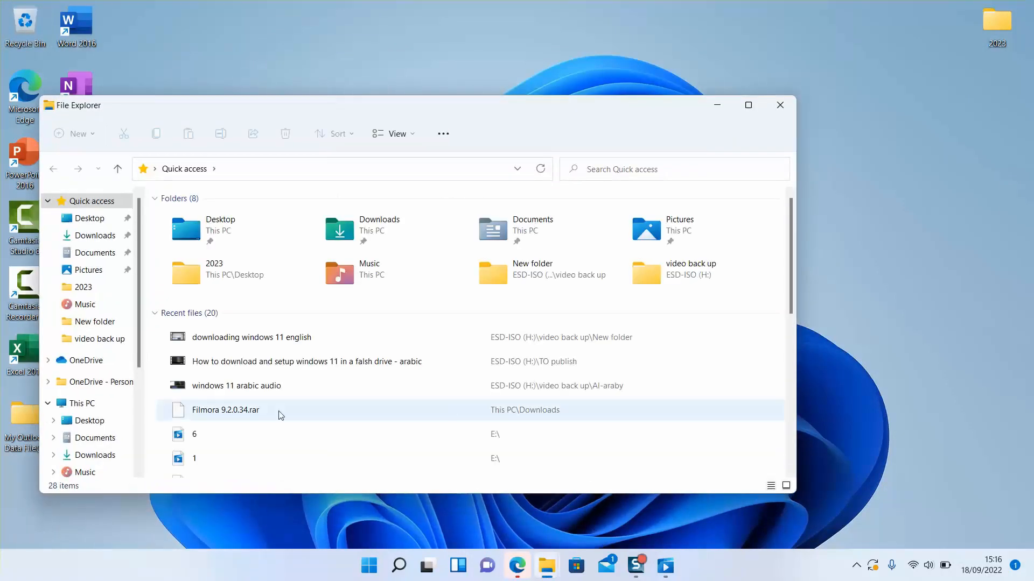
pyautogui.click(88, 404)
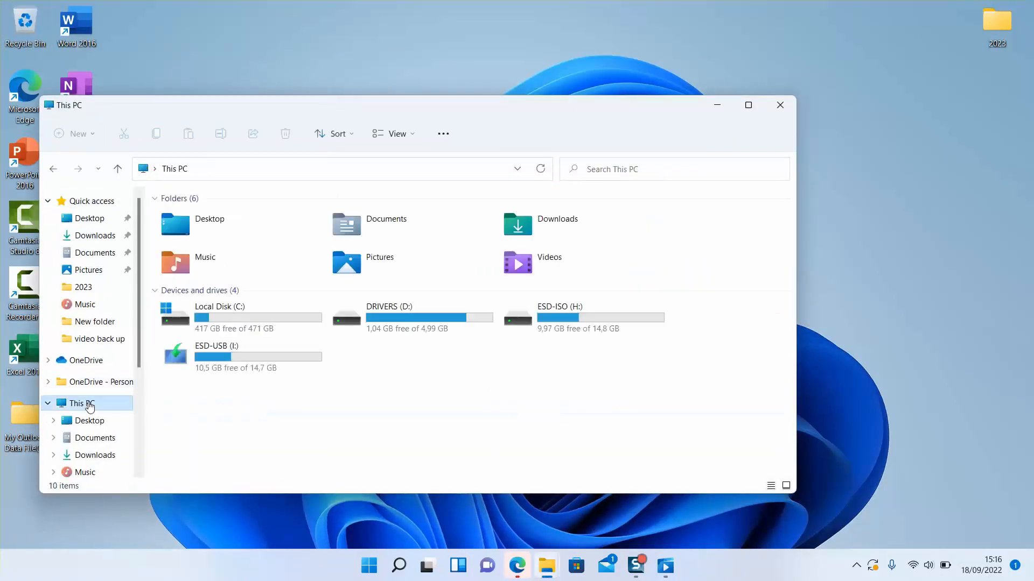
pyautogui.click(229, 347)
pyautogui.doubleClick(229, 347)
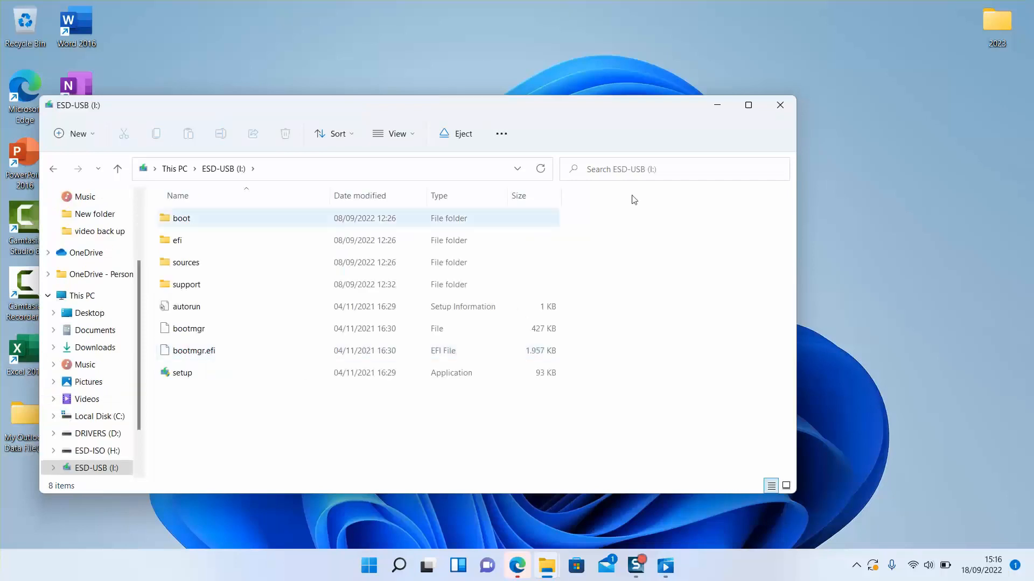
pyautogui.click(747, 106)
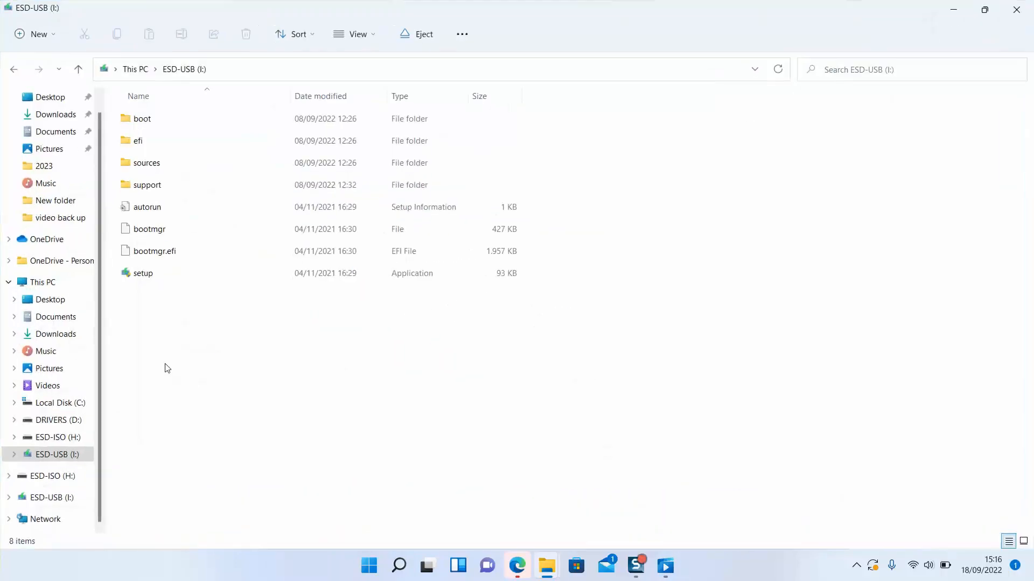
pyautogui.doubleClick(240, 272)
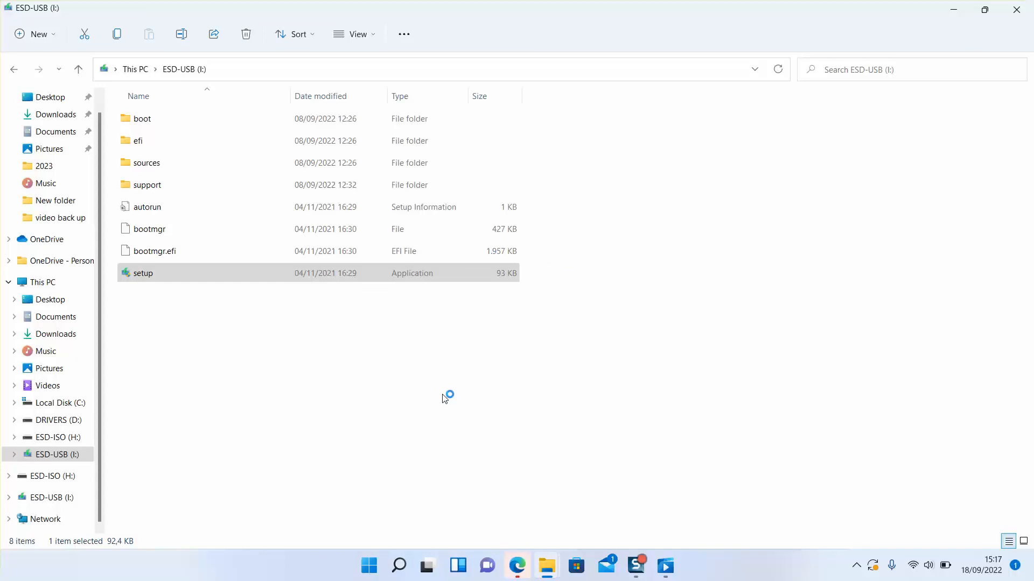
pyautogui.click(445, 398)
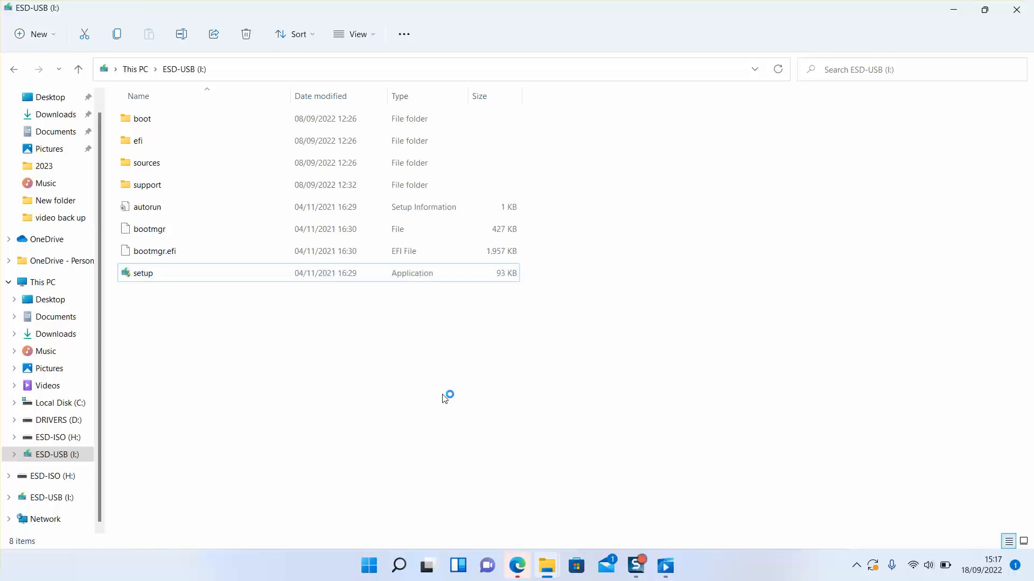
pyautogui.click(959, 9)
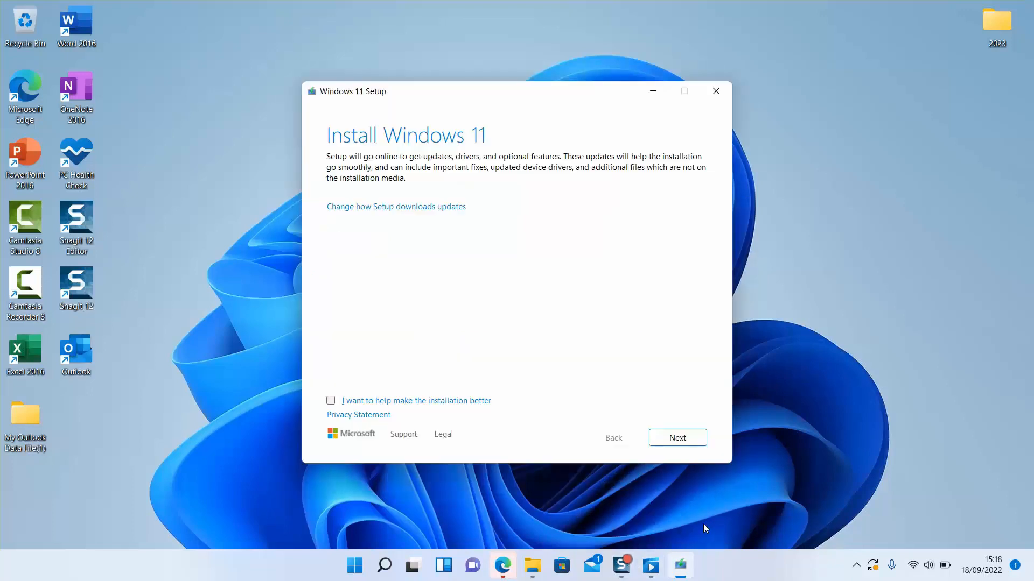
# Change how Setup downloads updates to Not right now and continue
pyautogui.click(359, 210)
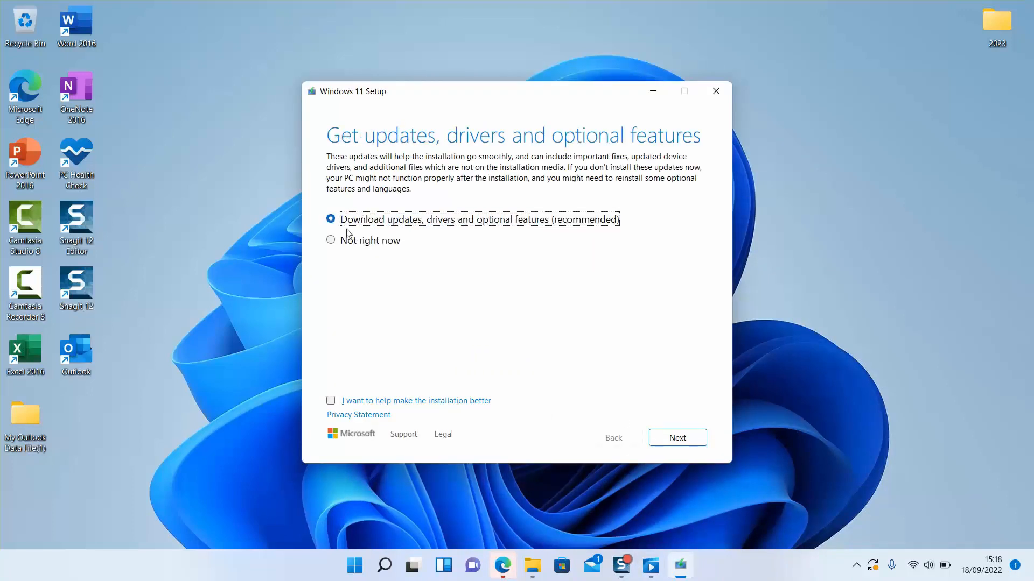
pyautogui.click(345, 242)
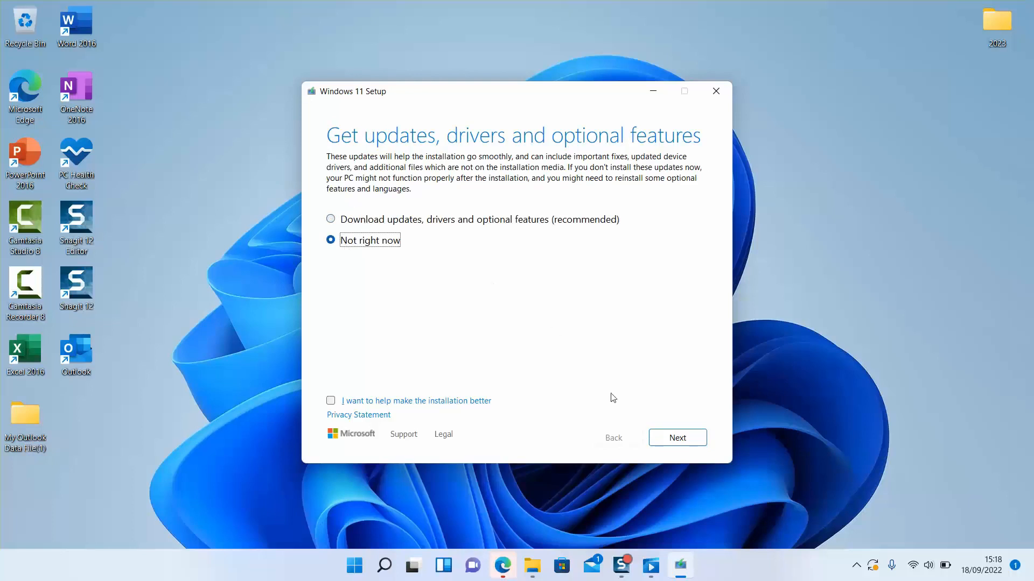
pyautogui.click(672, 437)
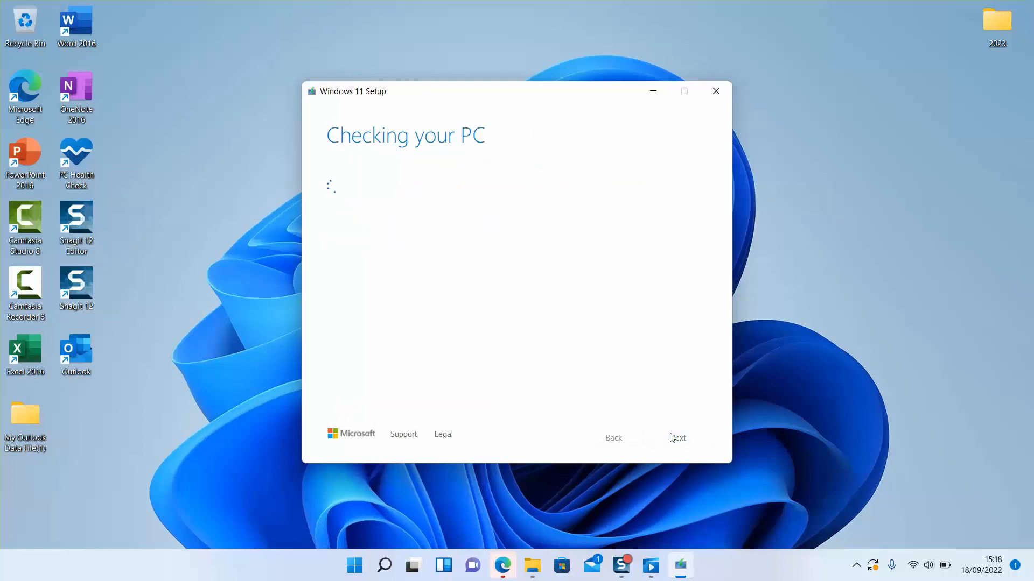